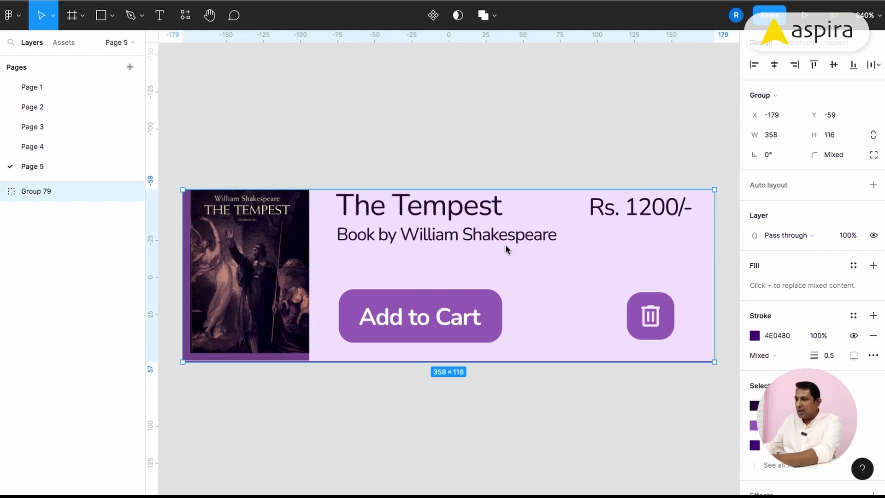
Step: Duplicate the Tempest book card, Group 79, and place the copy beside the original
key("minus")
left_click(473, 152)
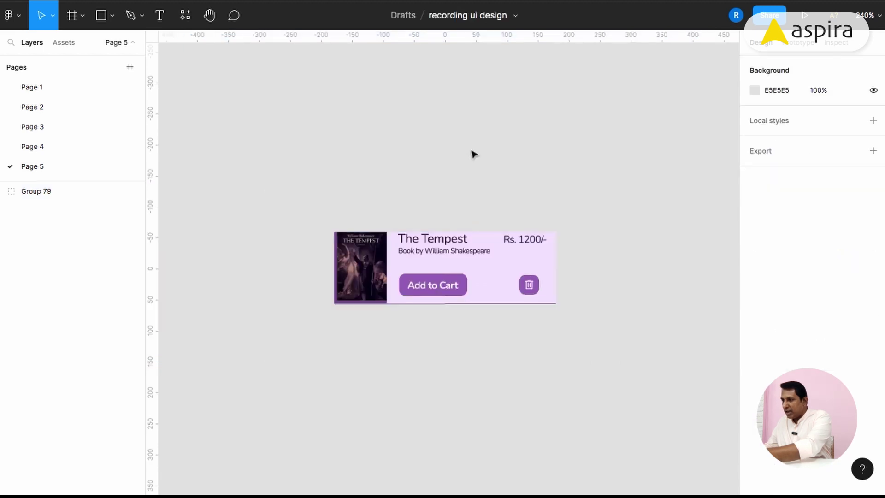
key("ctrl+a")
key("ctrl+d")
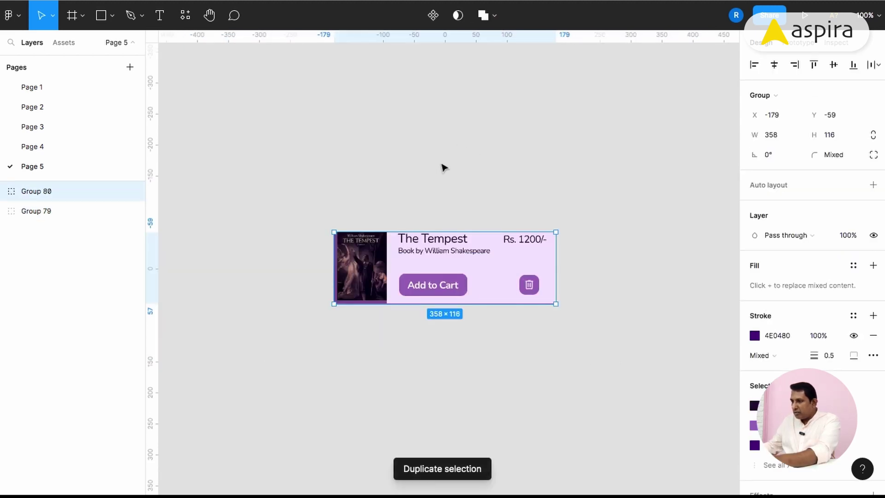
left_click_drag(437, 258, 670, 258)
left_click(658, 176)
Step: Zoom in on the copied card, Group 80, to inspect it
scroll(470, 187, "right", 5)
key("z")
left_click_drag(367, 224, 621, 349)
left_click(243, 203)
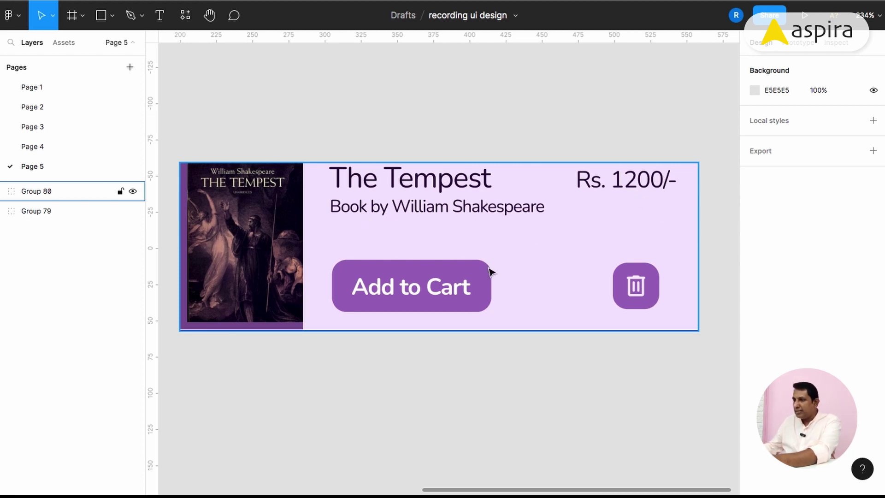
left_click(572, 358)
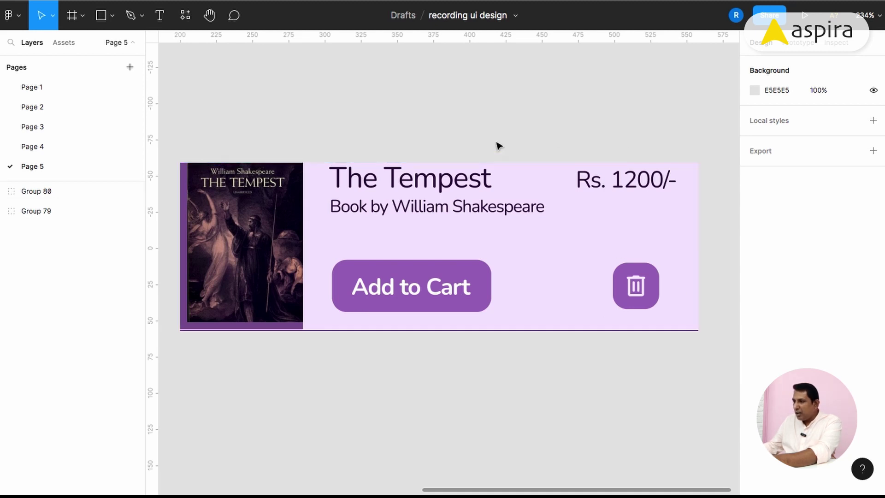
scroll(461, 148, "down", 10)
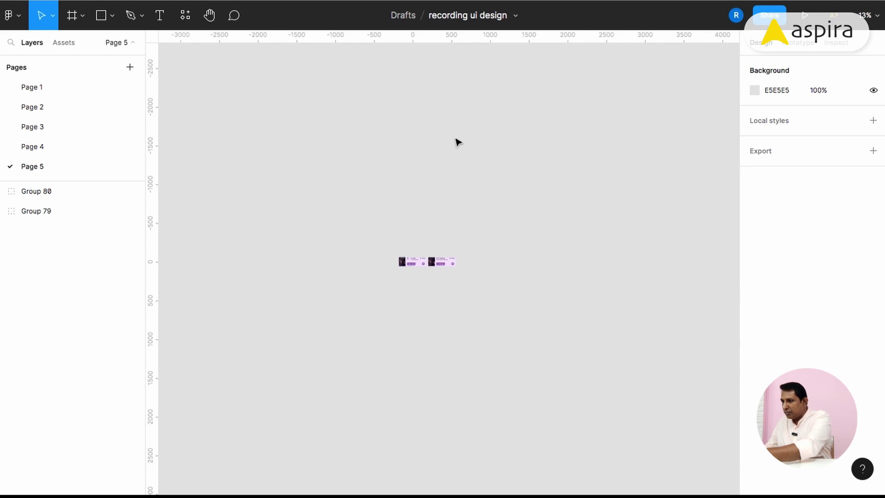
Step: Create an Android Large 360×800 frame and move the copied card into it
left_click(71, 16)
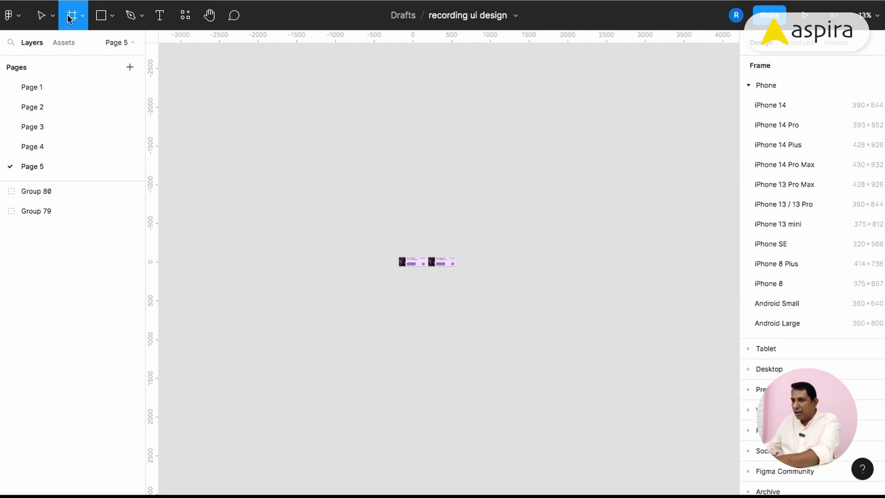
left_click(777, 323)
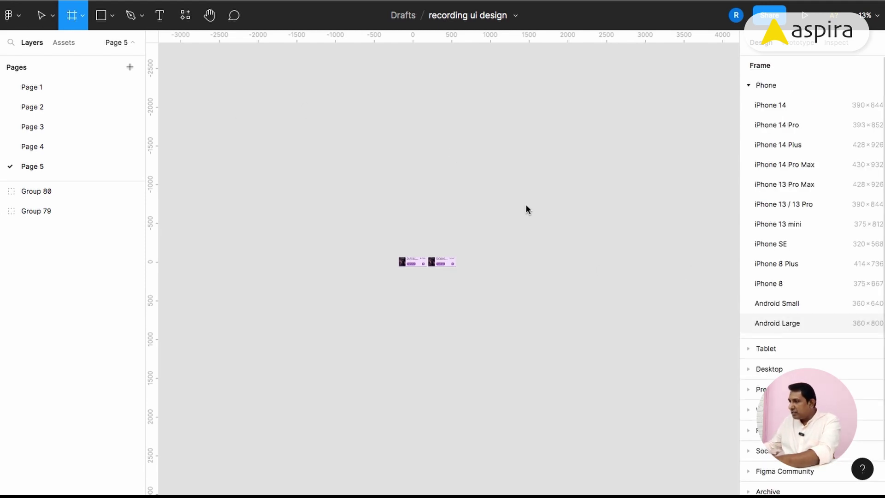
left_click_drag(441, 261, 499, 270)
left_click(454, 240)
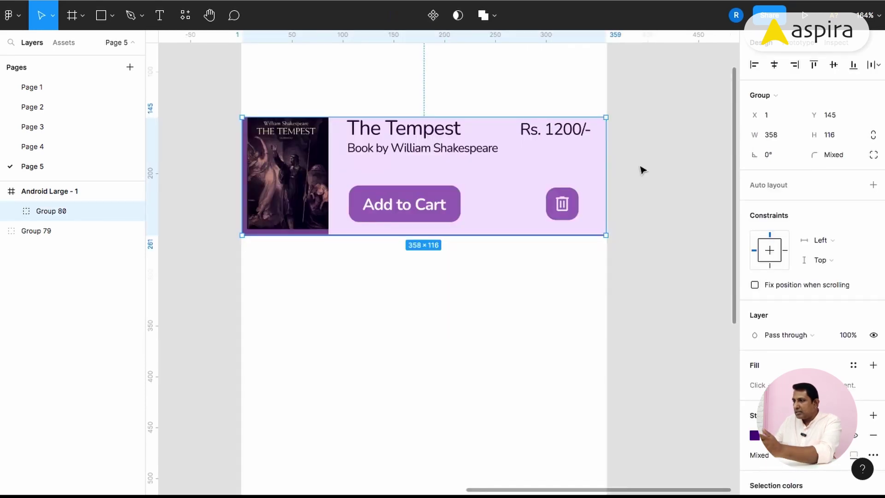
Step: Duplicate the card inside the frame and stack the copy just below the first
key("ctrl+d")
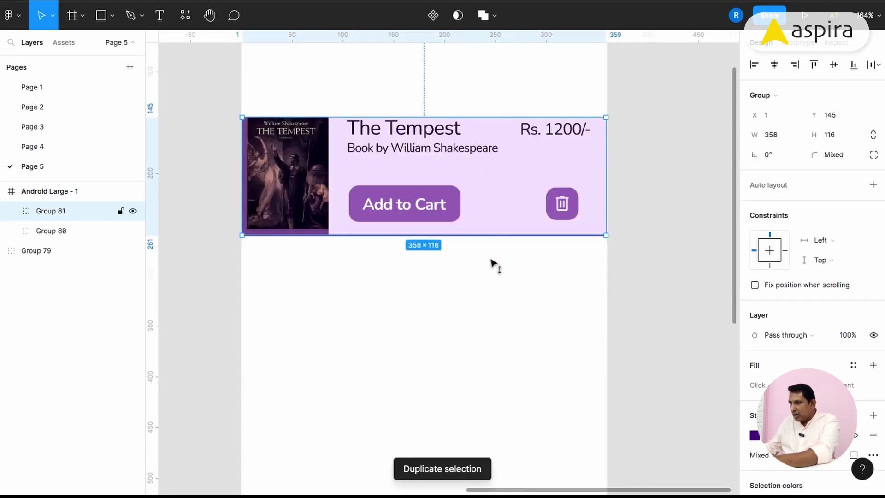
key("shift+Down")
key("shift+Down")
key("shift+Down")
key("shift+Down")
key("shift+Down")
key("shift+Down")
key("shift+Down")
key("shift+Down")
key("shift+Down")
key("shift+Down")
key("shift+Down")
key("shift+Down")
key("shift+Down")
key("Down")
key("Down")
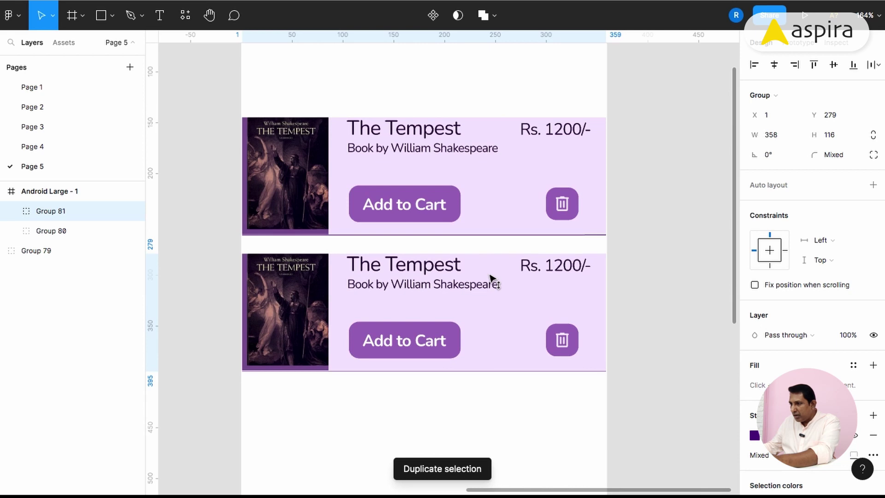
left_click(631, 261)
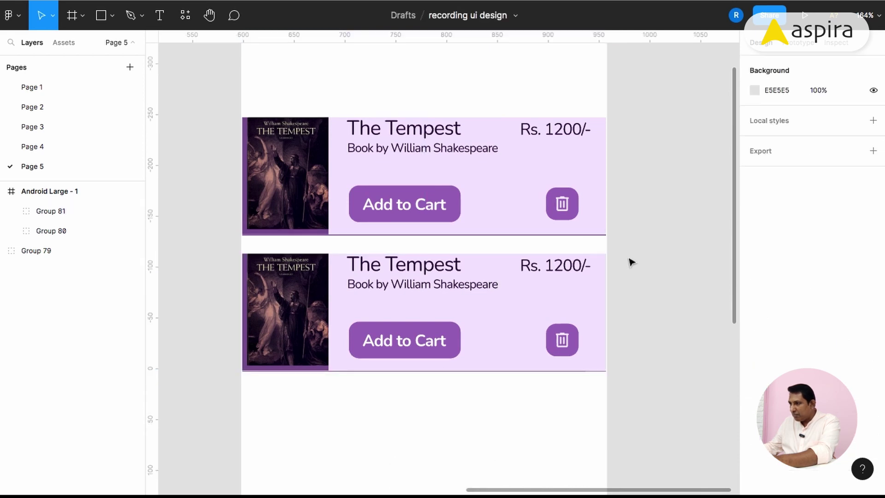
left_click(576, 277)
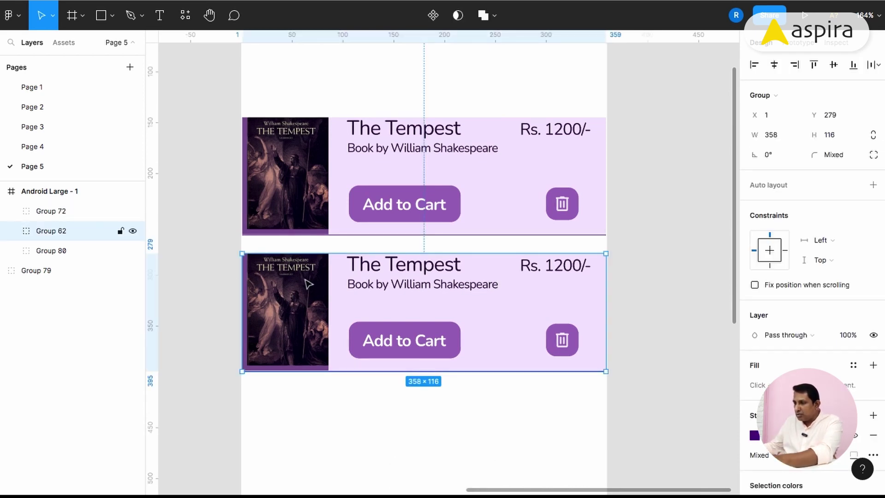
Step: Select only the lower card and ungroup it into its parts
left_click(51, 250, "shift")
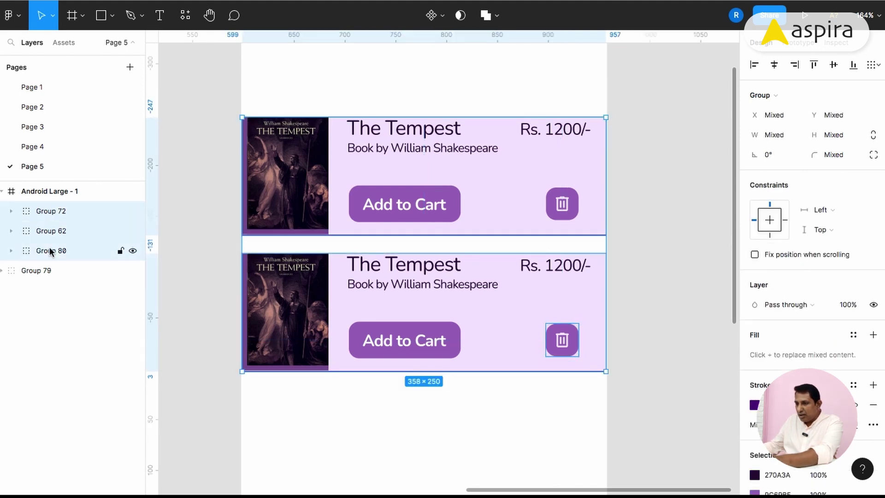
key("Escape")
left_click(425, 288)
key("ctrl+shift+g")
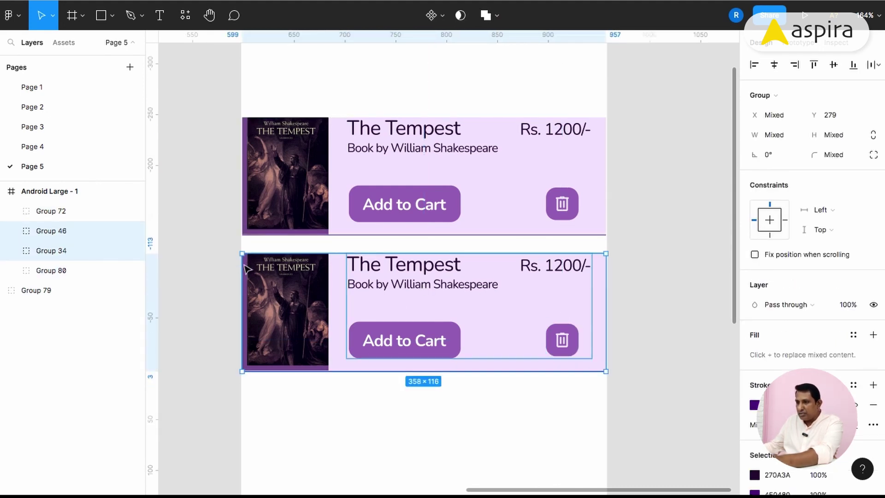
Step: Move the lower card's delete icon, Group 72, outside the Android frame
left_click_drag(229, 263, 558, 267)
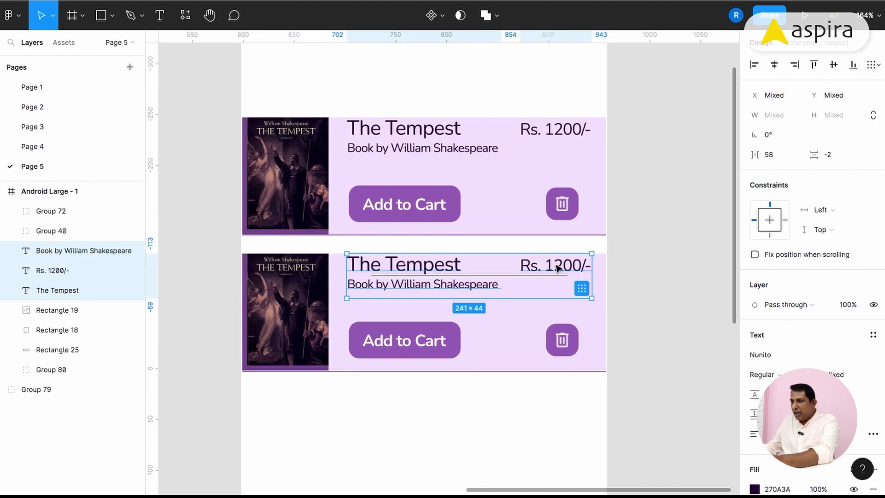
left_click(228, 289)
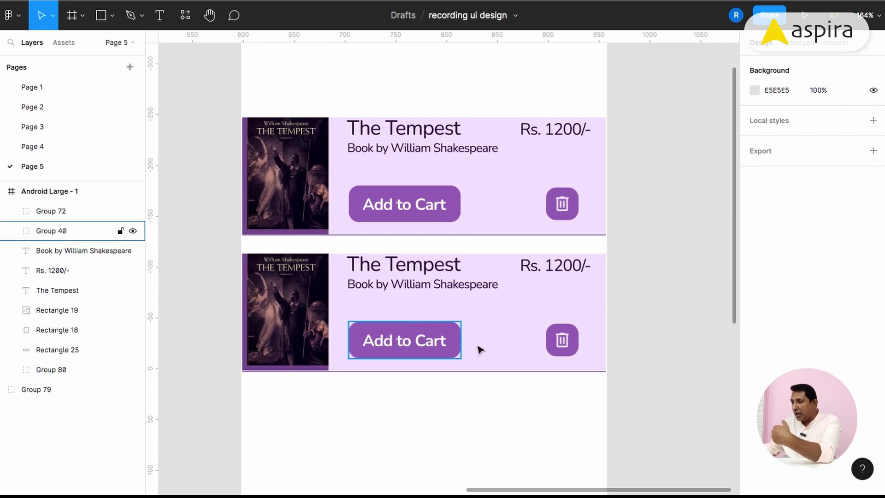
left_click(560, 341)
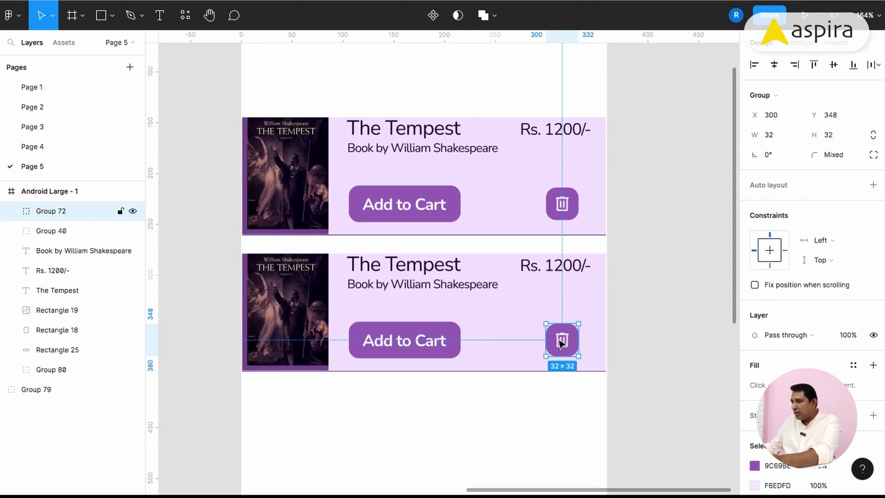
left_click_drag(561, 342, 705, 311)
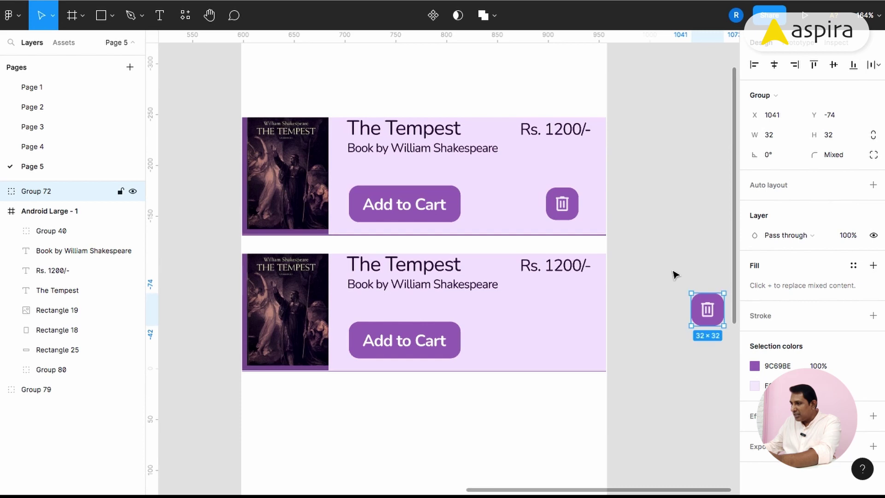
Step: Resize the lower card's pink background, Rectangle 25, to 320 wide at X 20
left_click(526, 310)
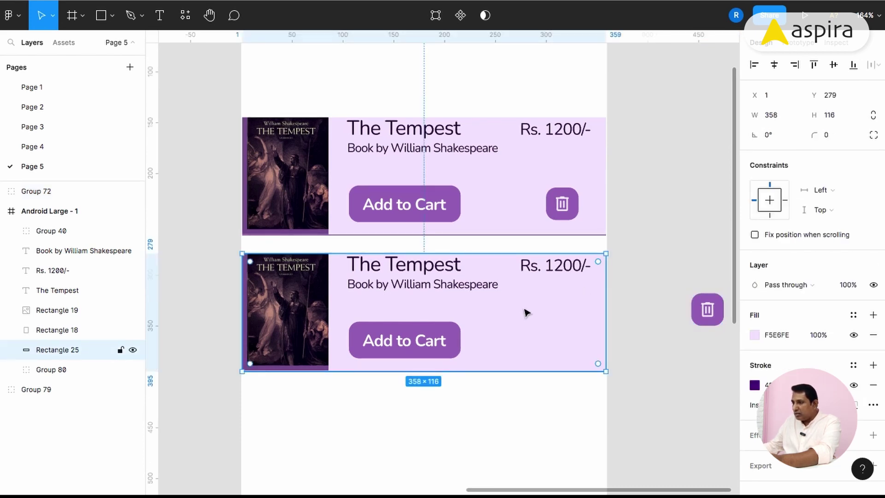
left_click(782, 116)
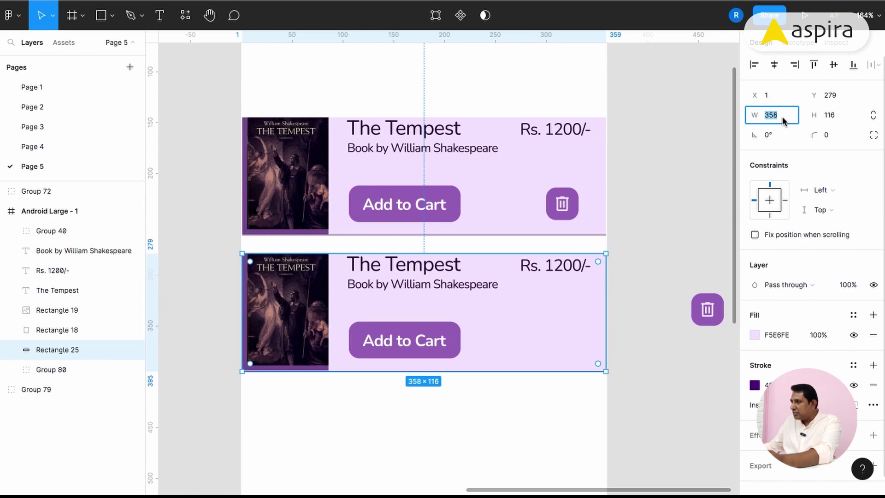
type("360")
key("Return")
left_click(789, 116)
left_click(789, 117)
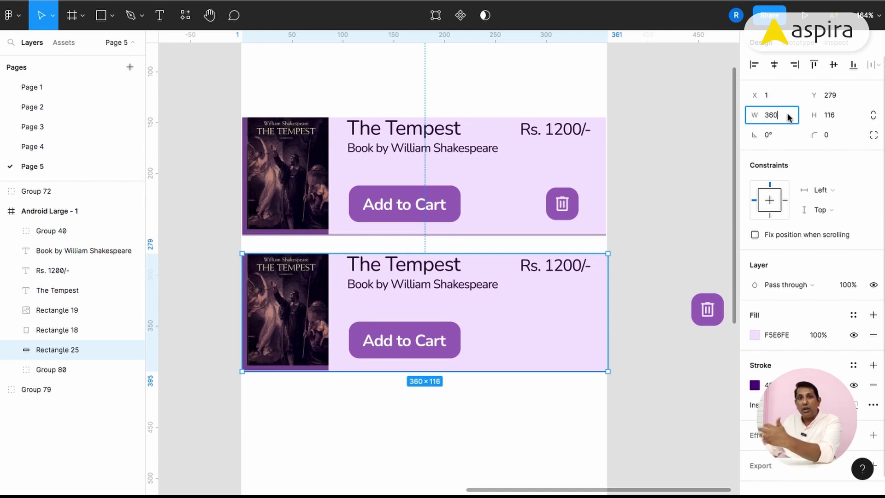
key("BackSpace")
key("BackSpace")
type("20")
key("Return")
left_click(774, 65)
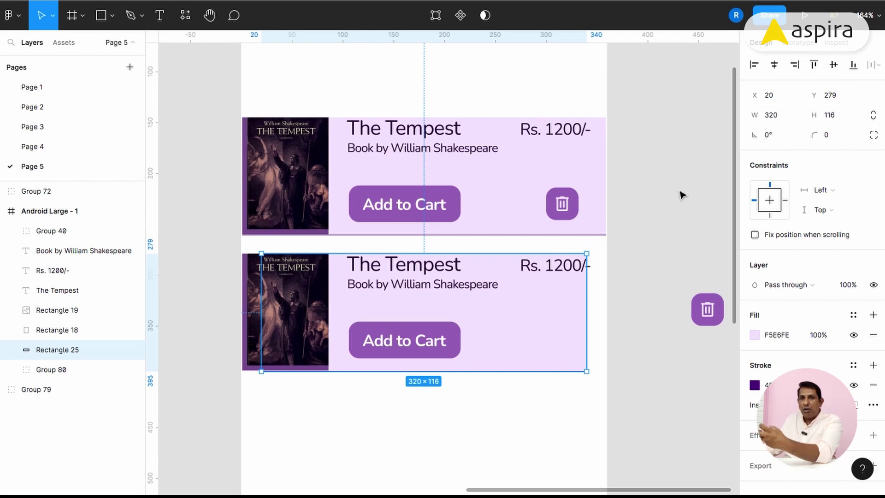
Step: Move the cover image out below the card and left-align the dark rectangle with the pink background
left_click(674, 214)
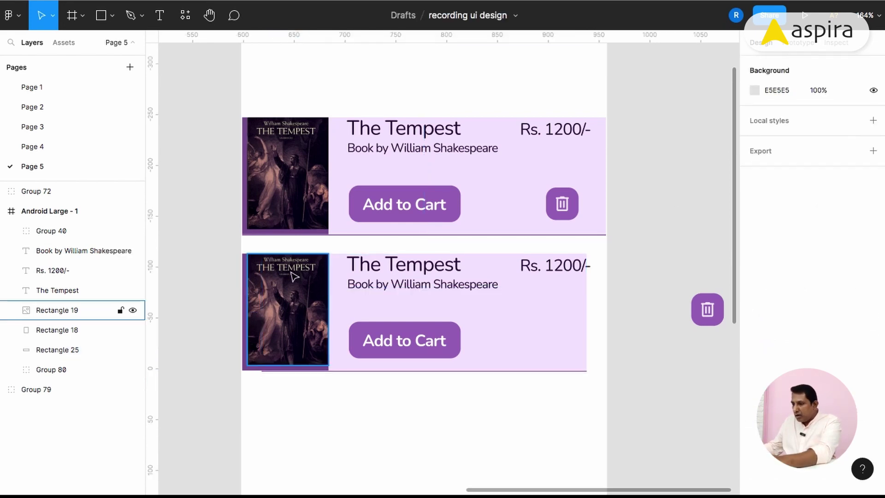
left_click(305, 290)
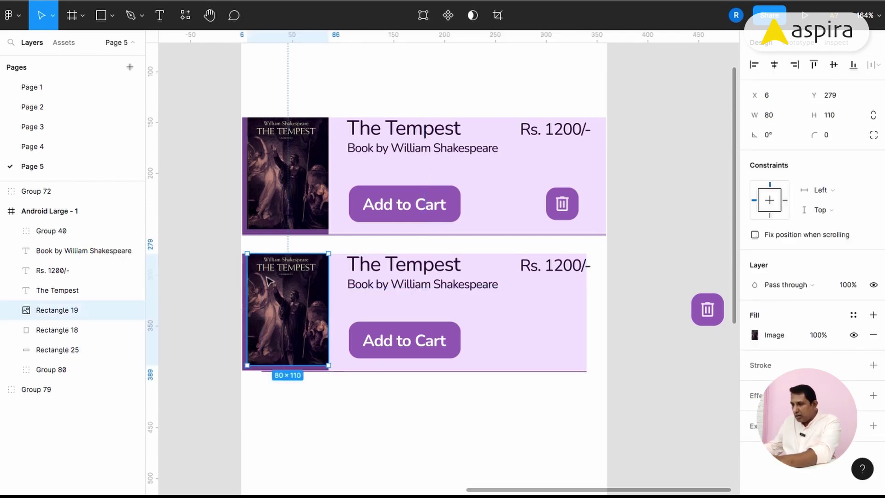
left_click(243, 275)
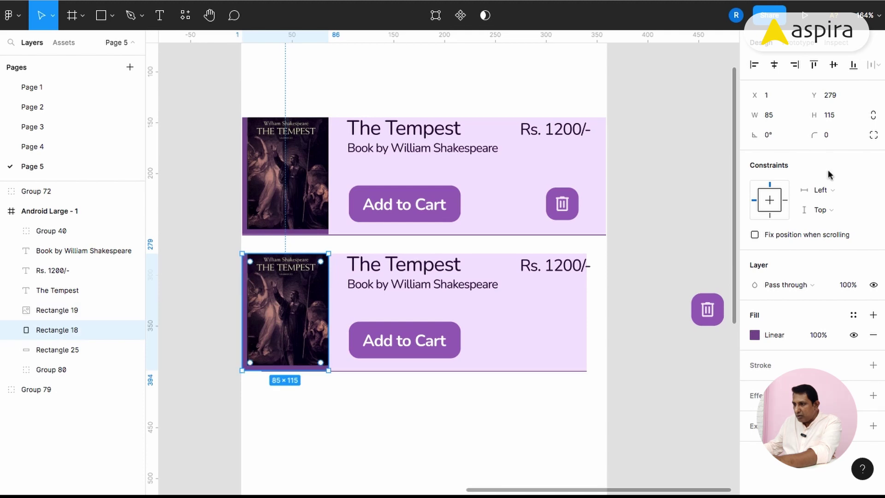
key("shift+Right")
key("shift+Right")
key("shift+Right")
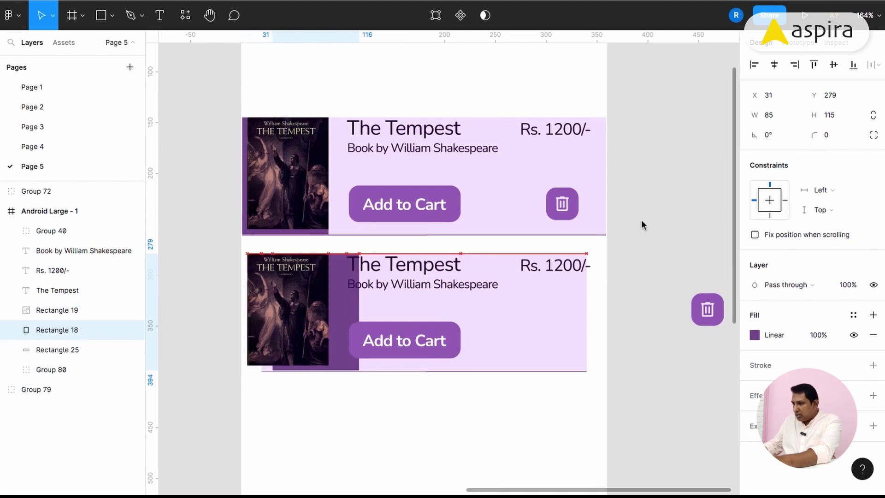
left_click(323, 297)
left_click_drag(307, 318, 364, 477)
left_click(303, 282)
key("shift+Left")
key("shift+Left")
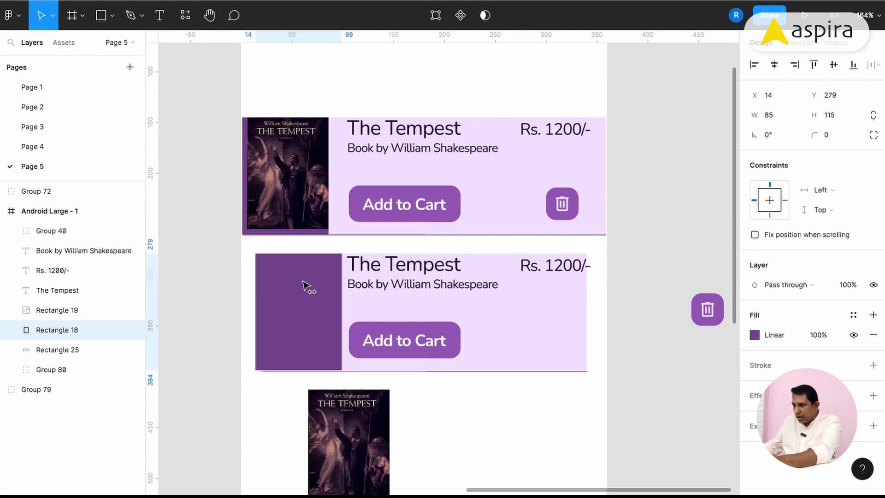
key("shift+Right")
left_click(539, 313, "shift")
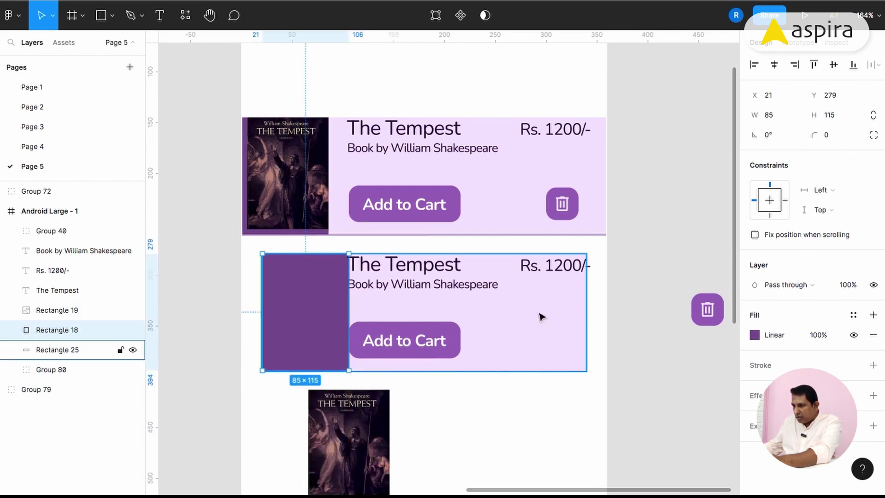
left_click(754, 64)
left_click(656, 251)
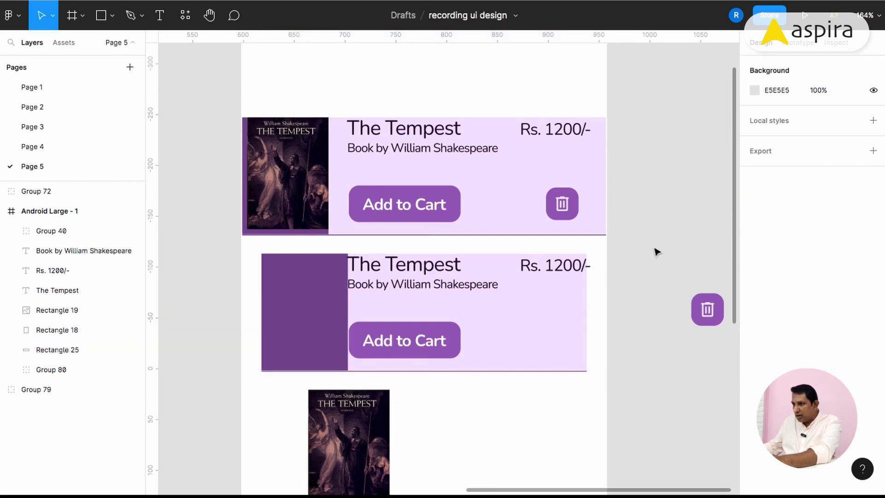
Step: Set the purple image block, Rectangle 18, to 88 wide
left_click(303, 277)
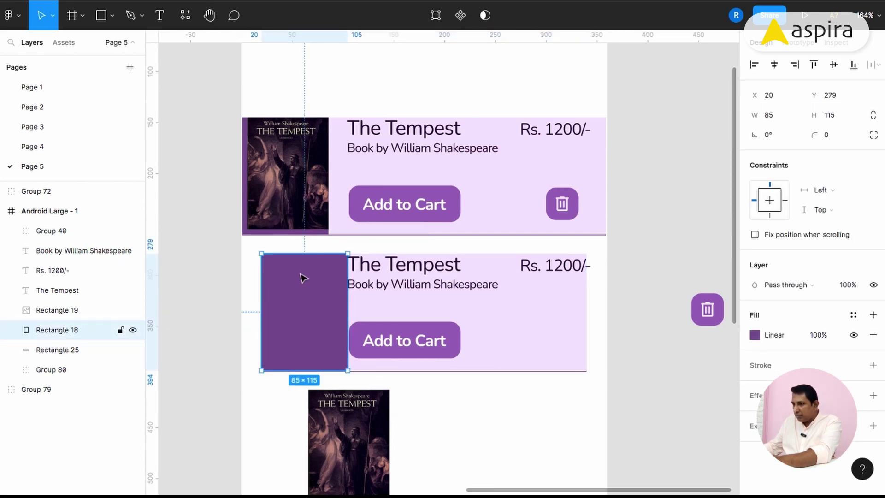
left_click(782, 118)
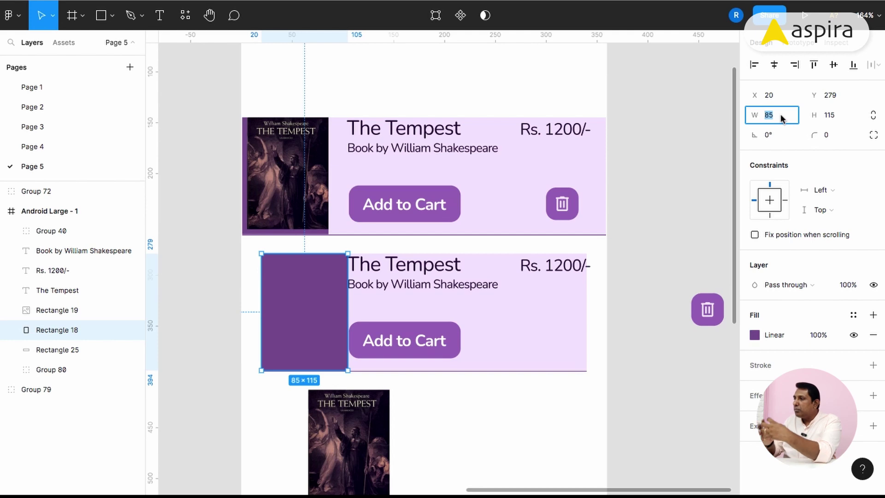
type("88")
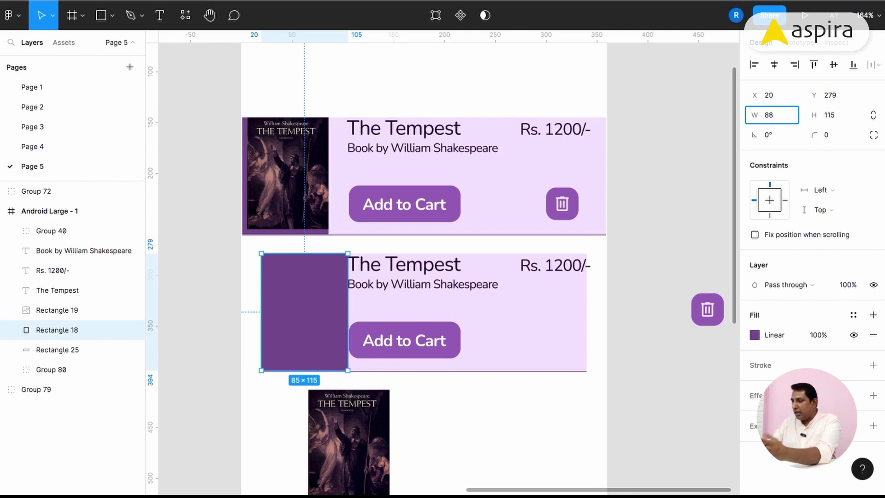
key("Return")
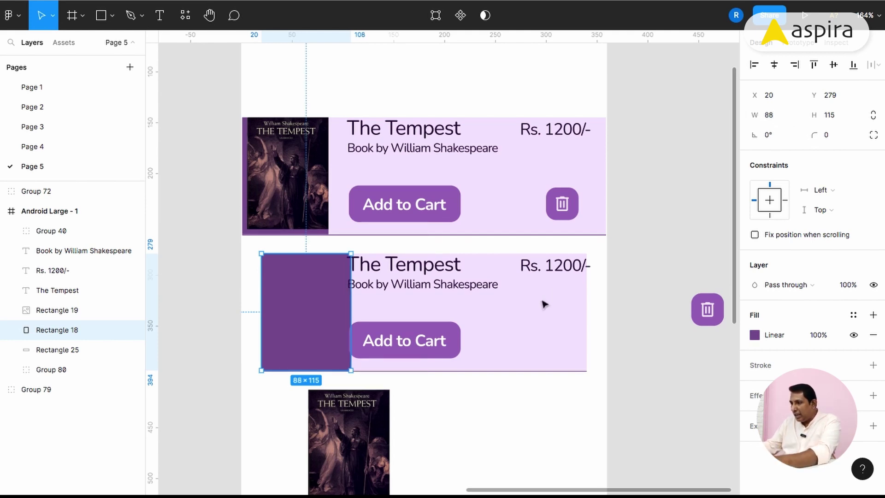
Step: Make both the card background and the purple image block 104 tall
left_click(544, 305)
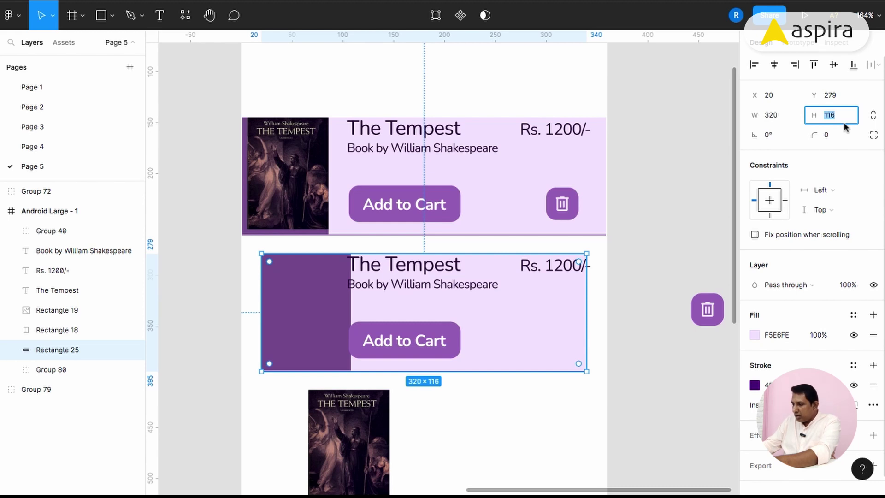
type("104")
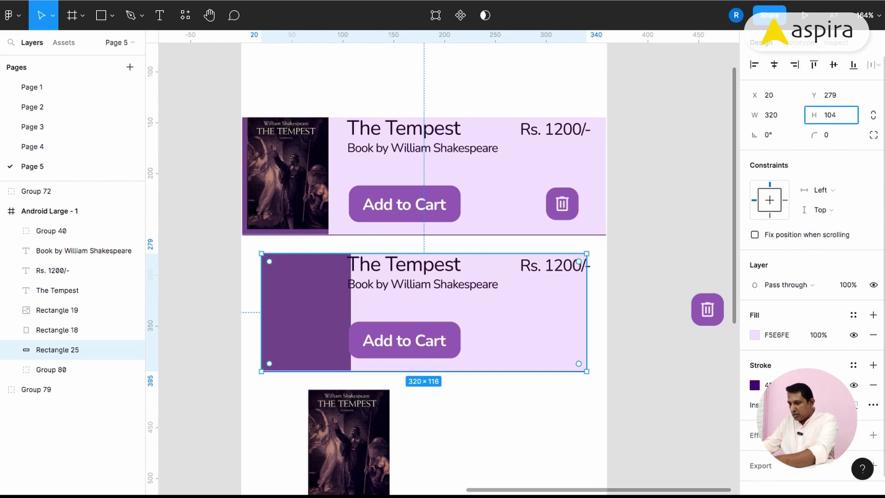
key("Return")
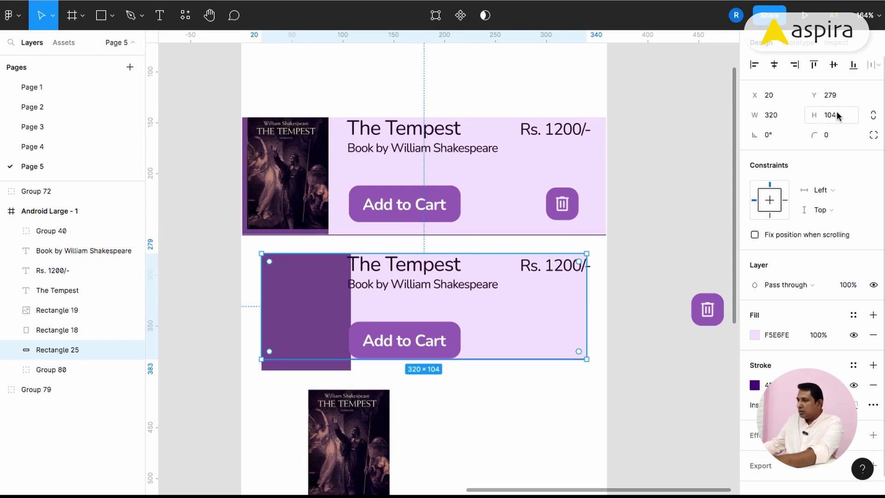
left_click(324, 285)
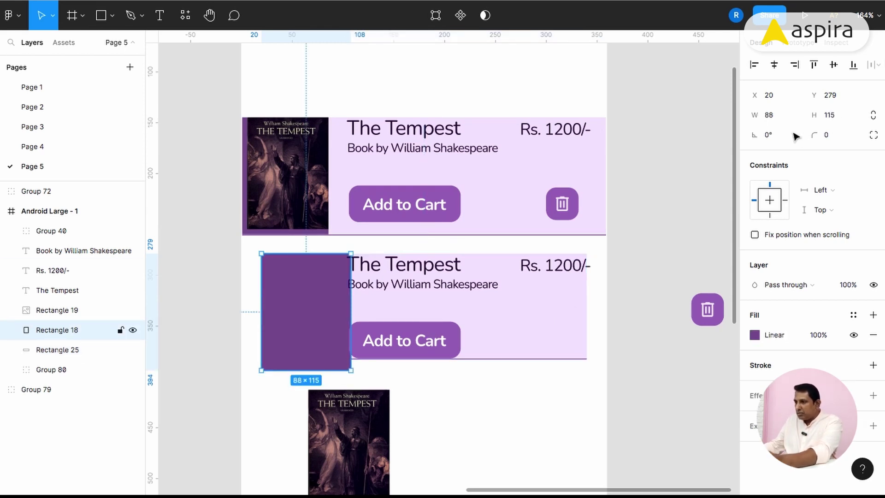
left_click(835, 115)
type("104")
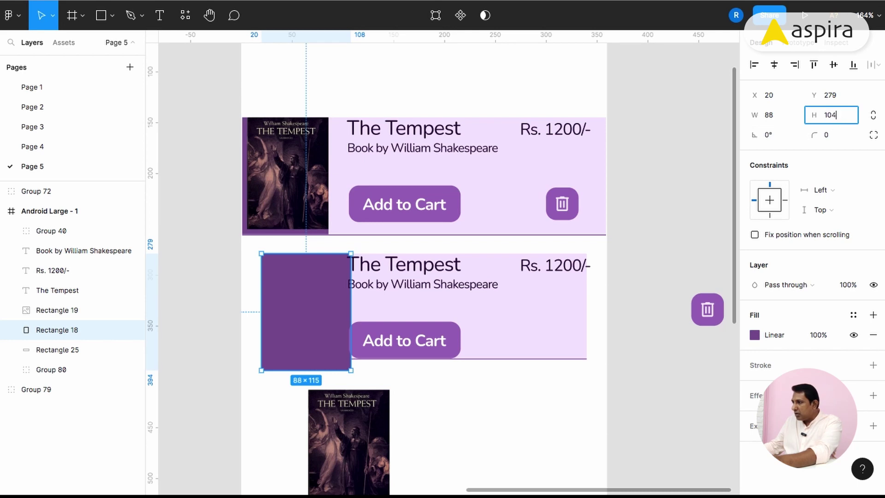
key("Return")
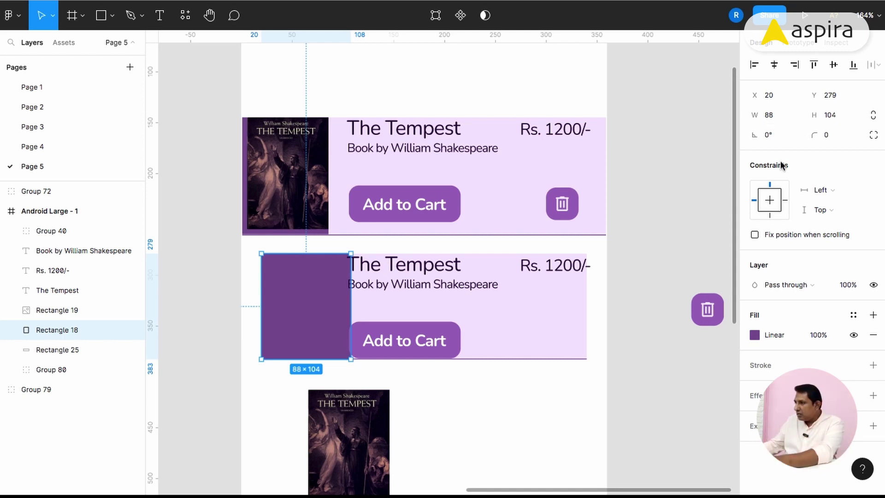
Step: Shift the title and author lines right and align The Tempest title to the card's top
left_click(417, 265)
left_click(507, 293, "shift")
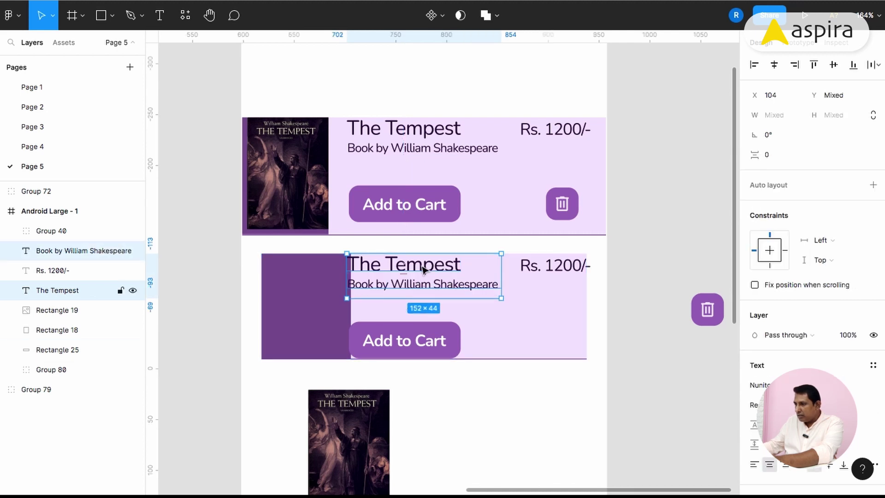
left_click_drag(419, 271, 428, 286)
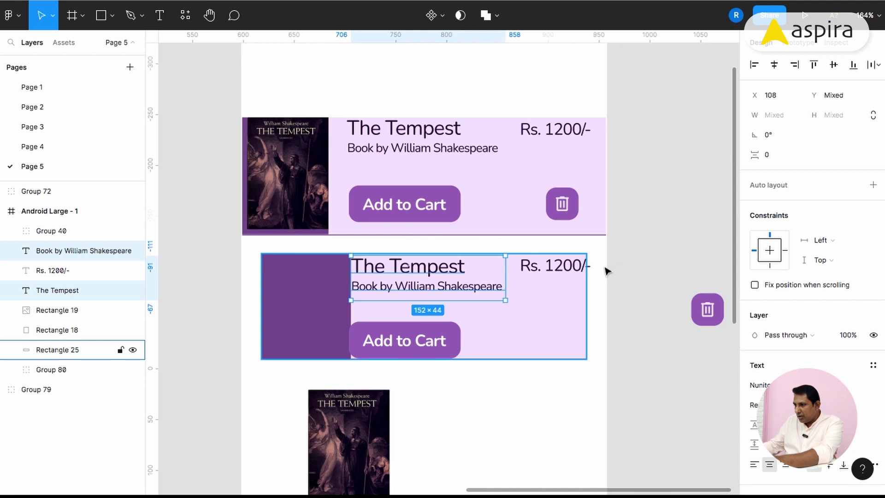
left_click(604, 268)
left_click(430, 270)
left_click(523, 310, "shift")
left_click(814, 64)
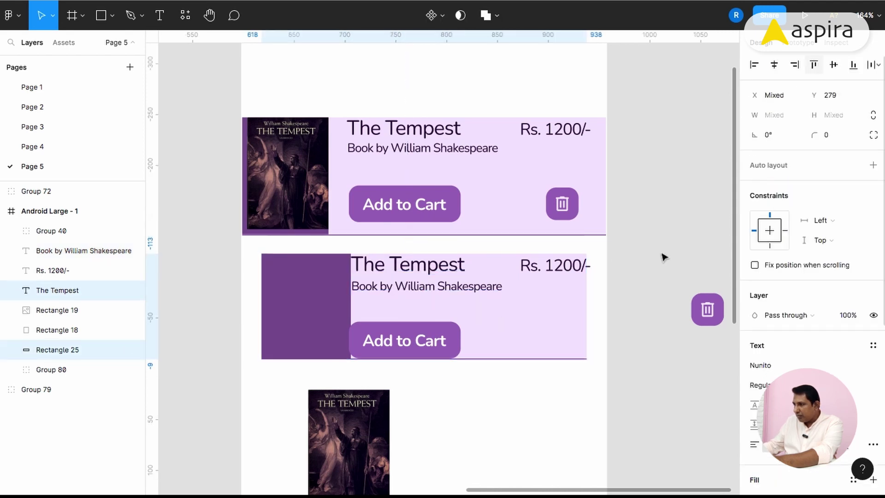
key("Escape")
Step: Set The Tempest title to font size 18 and nudge it to X 128, Y 296
left_click(412, 266)
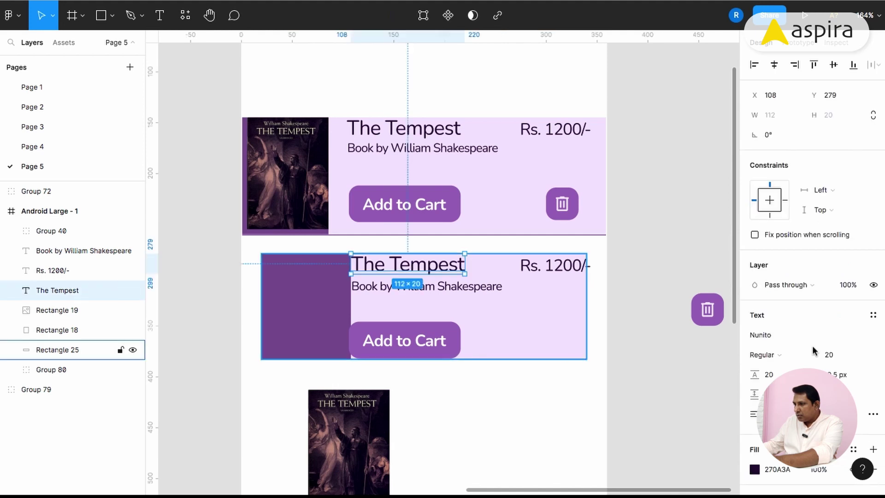
left_click(836, 354)
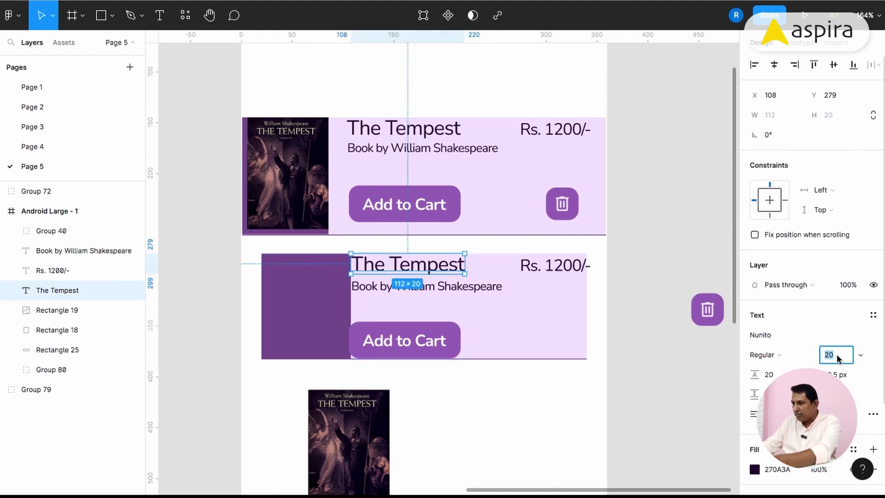
type("18")
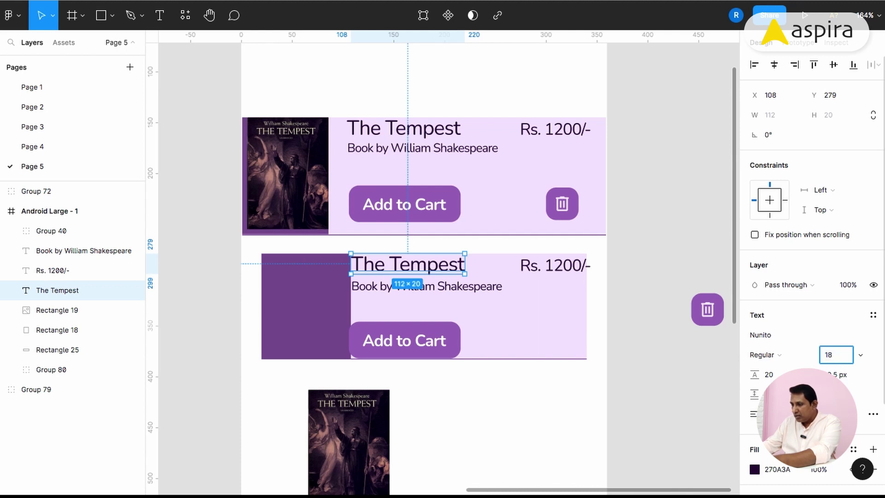
key("Return")
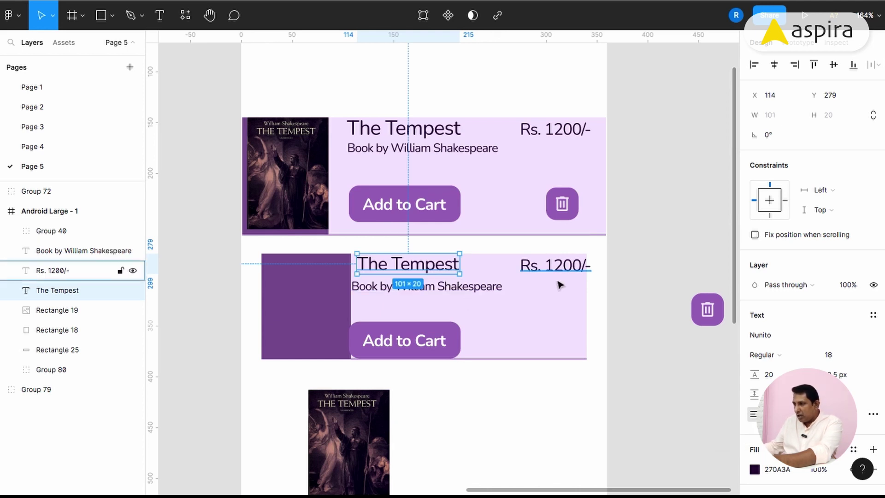
key("Right")
key("Right")
key("Right")
key("Right")
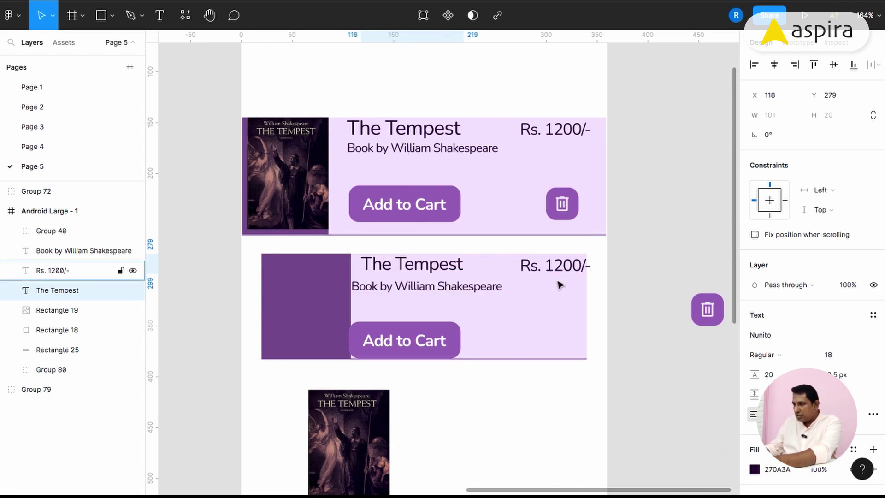
key("Up")
key("Up")
key("Up")
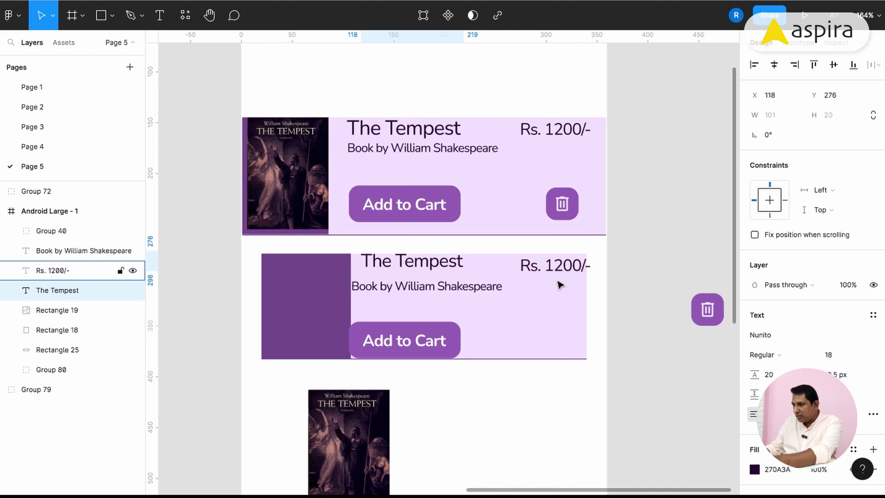
key("shift+Down")
key("shift+Down")
key("shift+Right")
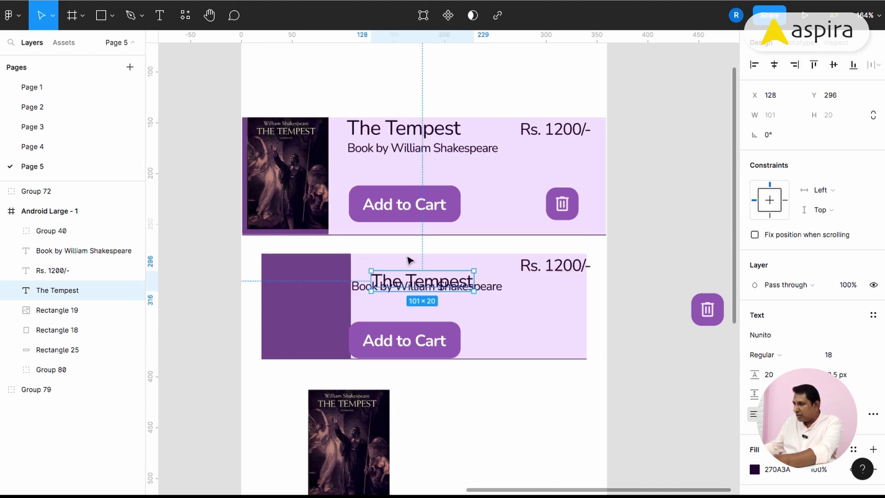
Step: Place the author line under the title with font size 13, line height 18 and letter spacing 1
left_click(359, 290)
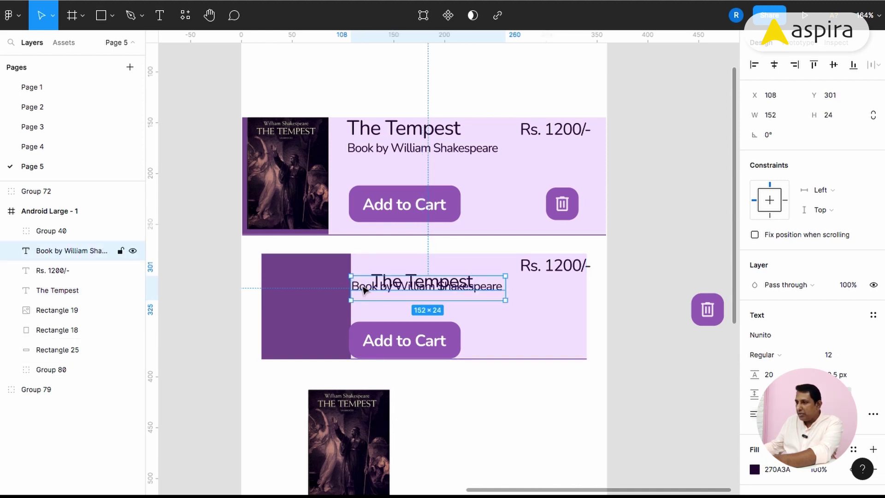
left_click_drag(374, 298, 388, 309)
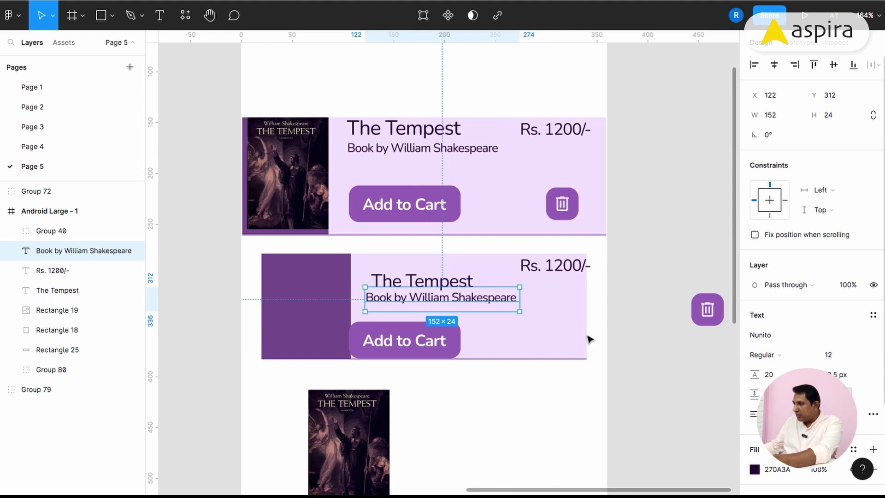
key("ctrl+z")
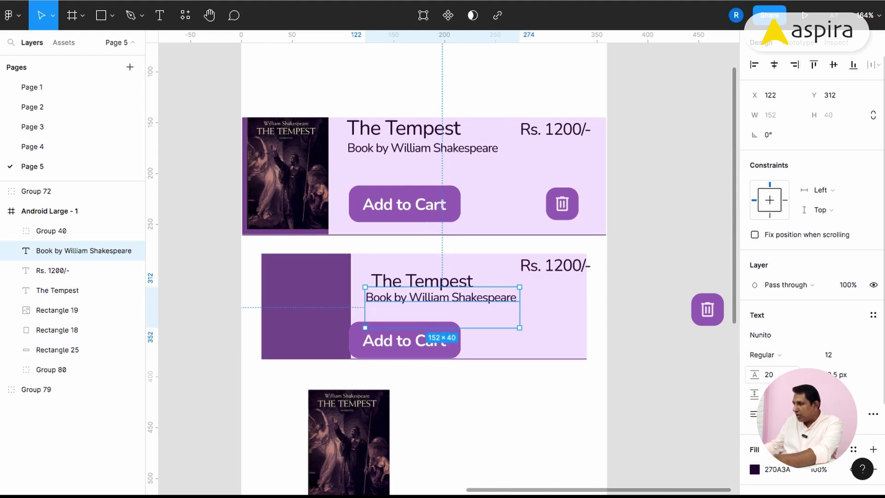
left_click(833, 356)
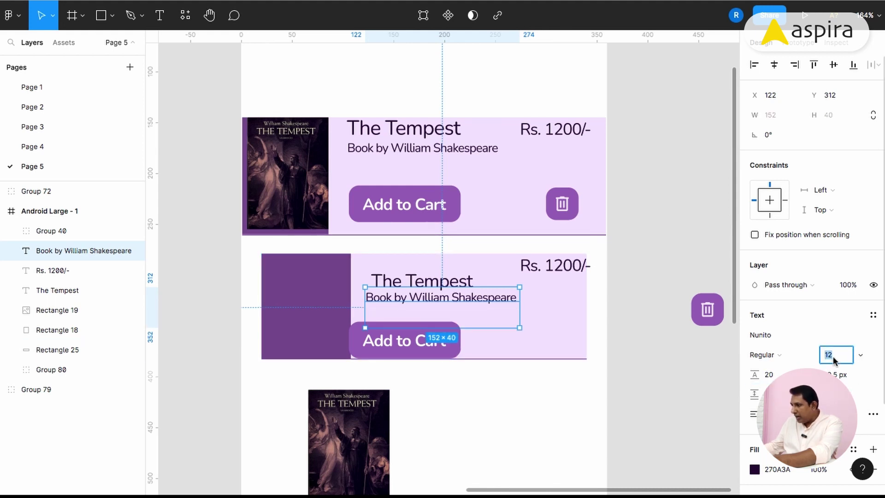
type("13")
key("Return")
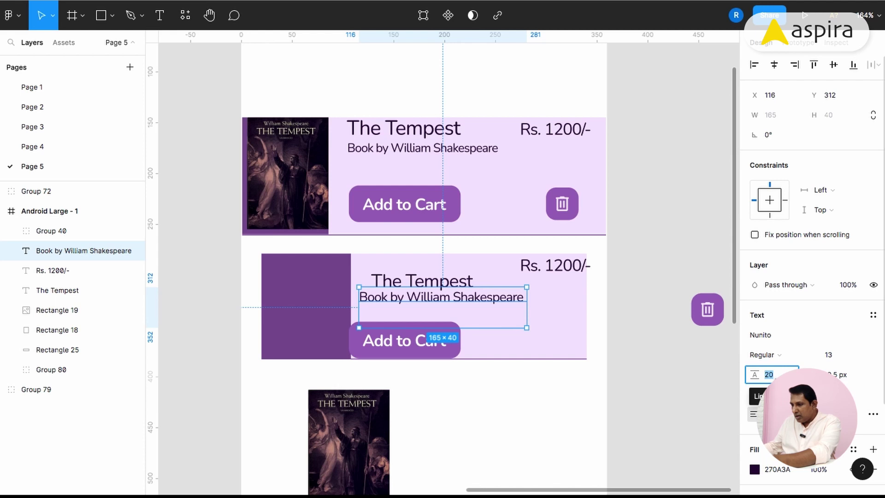
type("18")
key("Return")
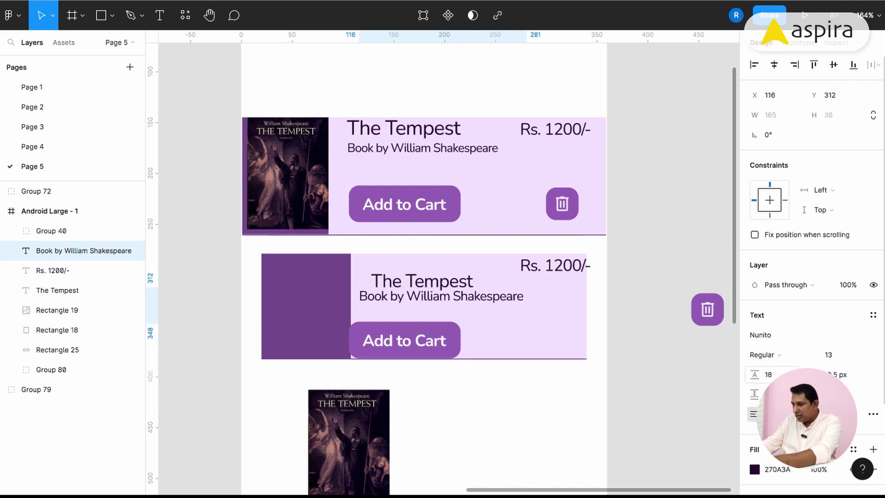
left_click(845, 377)
type("1")
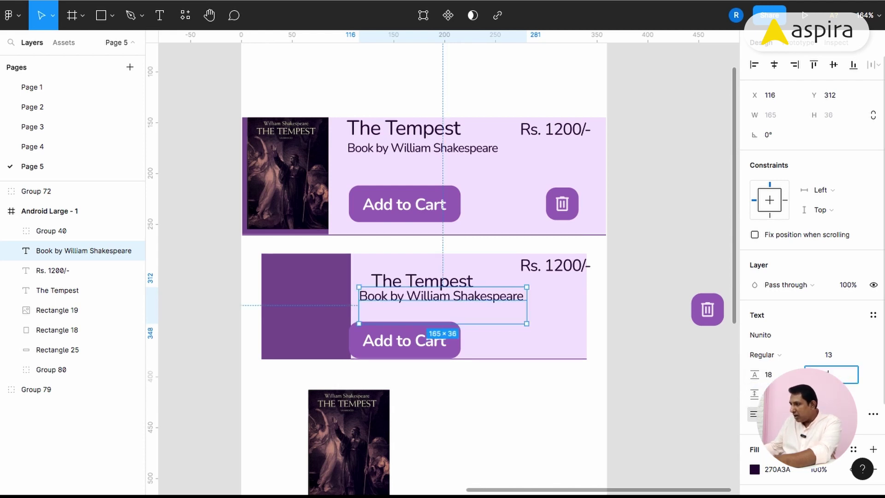
key("Return")
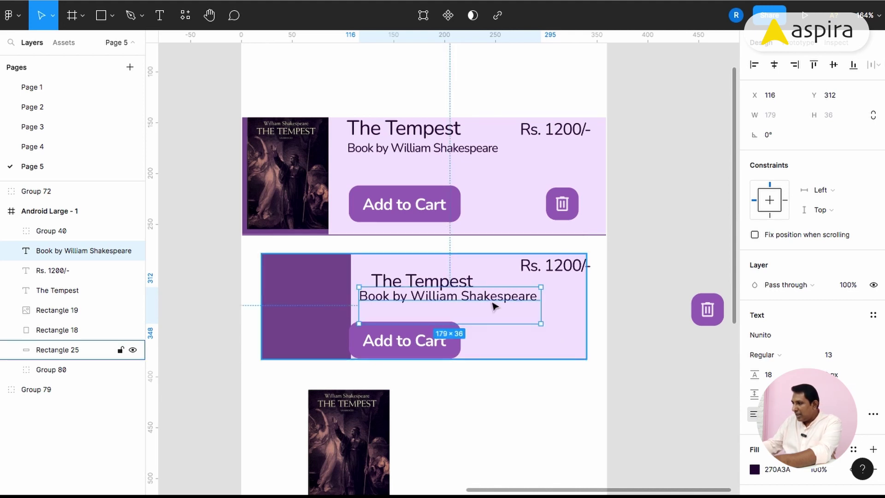
Step: Edit the author line's text and set 8 spacing between the title and author lines
double_click(529, 297)
left_click(539, 298)
key("BackSpace")
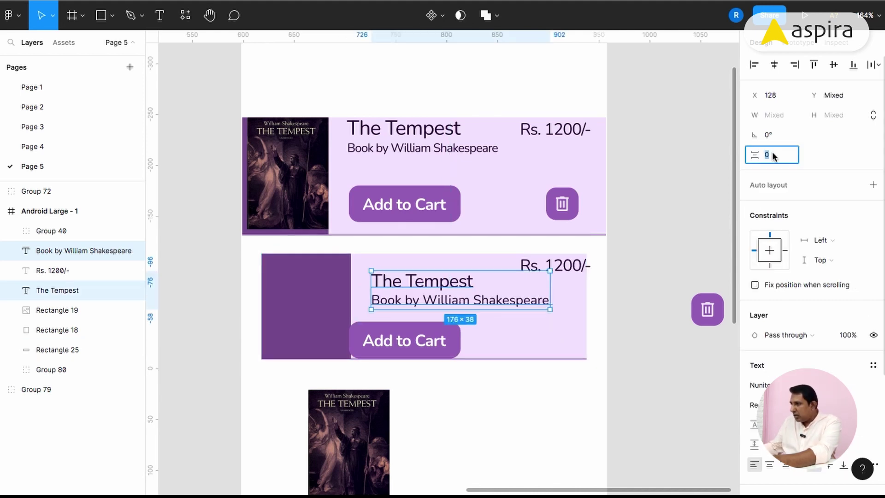
type("8")
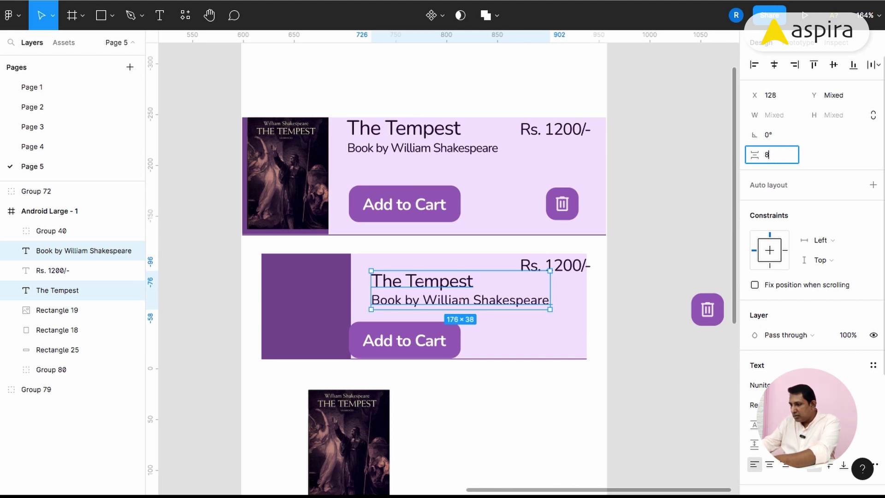